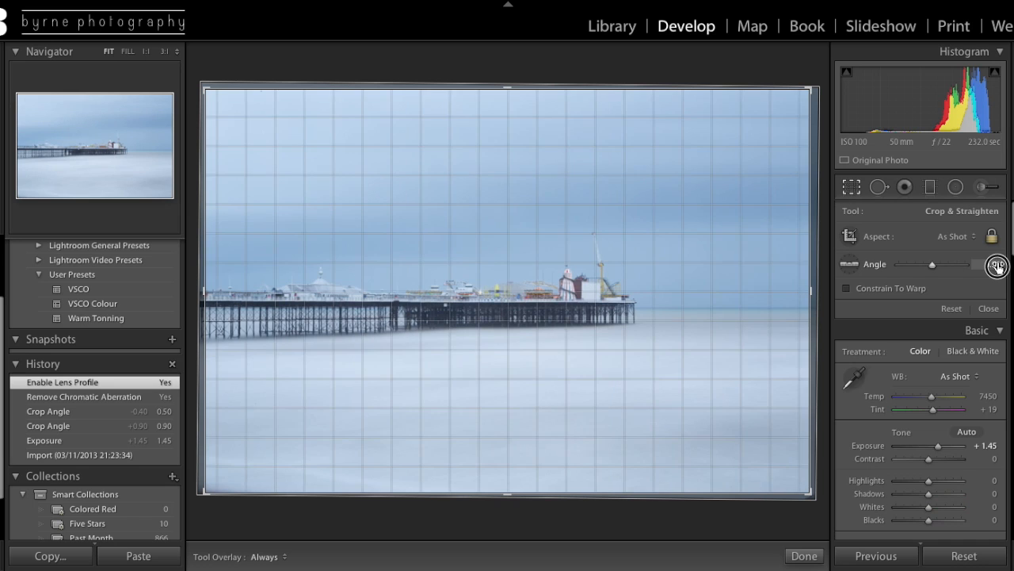
Step: Confirm the straightening, then set exposure +1.40, contrast +10, highlights +19, temp 7464, tint +29
key(Return)
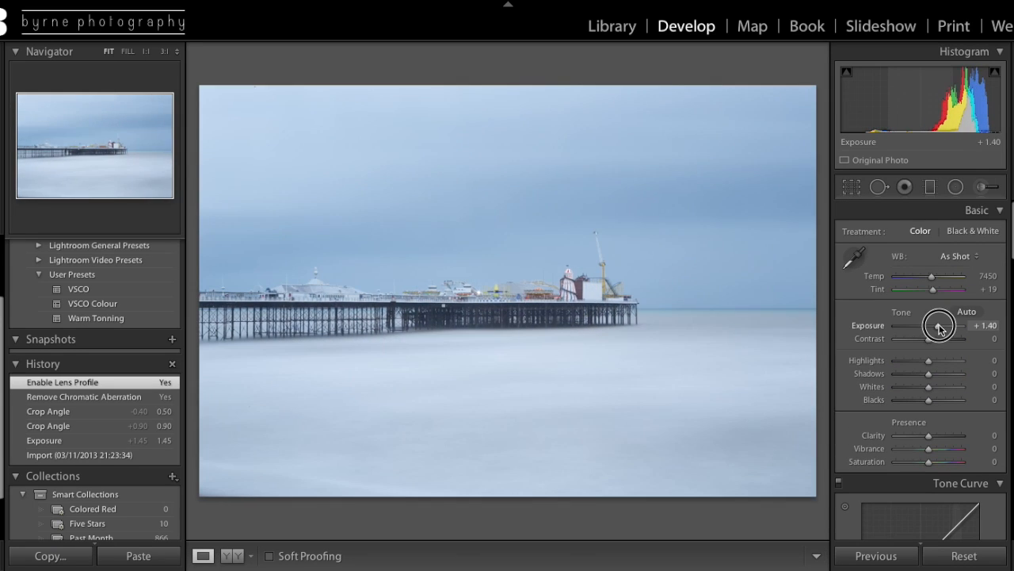
mouse_move(938, 325)
mouse_down()
mouse_move(916, 341)
mouse_move(932, 339)
mouse_move(934, 361)
mouse_up()
mouse_move(932, 275)
mouse_down()
mouse_move(936, 292)
mouse_move(931, 276)
mouse_up()
key(Tab)
key(Tab)
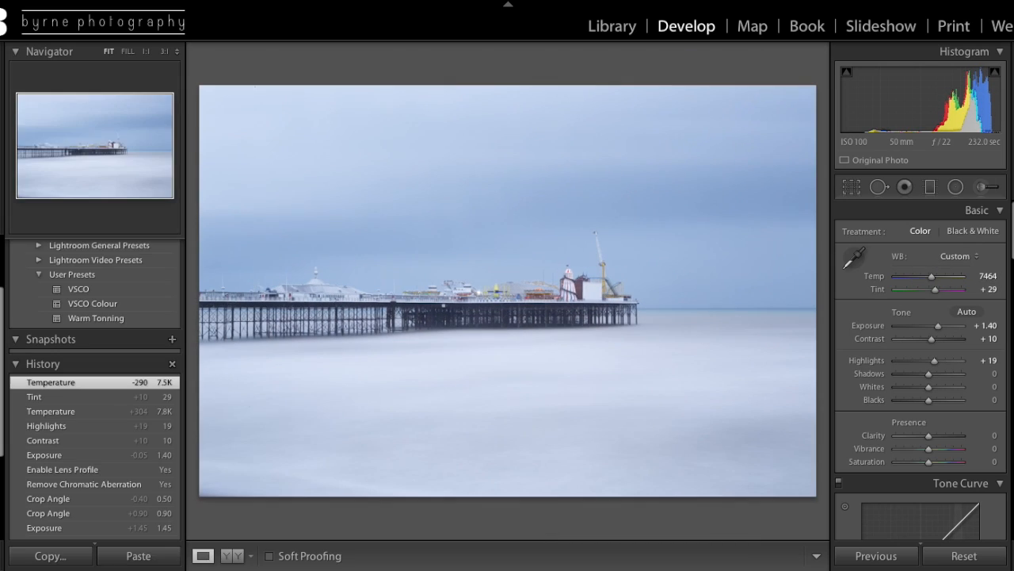
Step: Add a graduated filter on the horizon darkening the sky: Exposure -0.24, Contrast 16, Clarity 11, Sharpness 51
click(931, 188)
drag(694, 303, 694, 315)
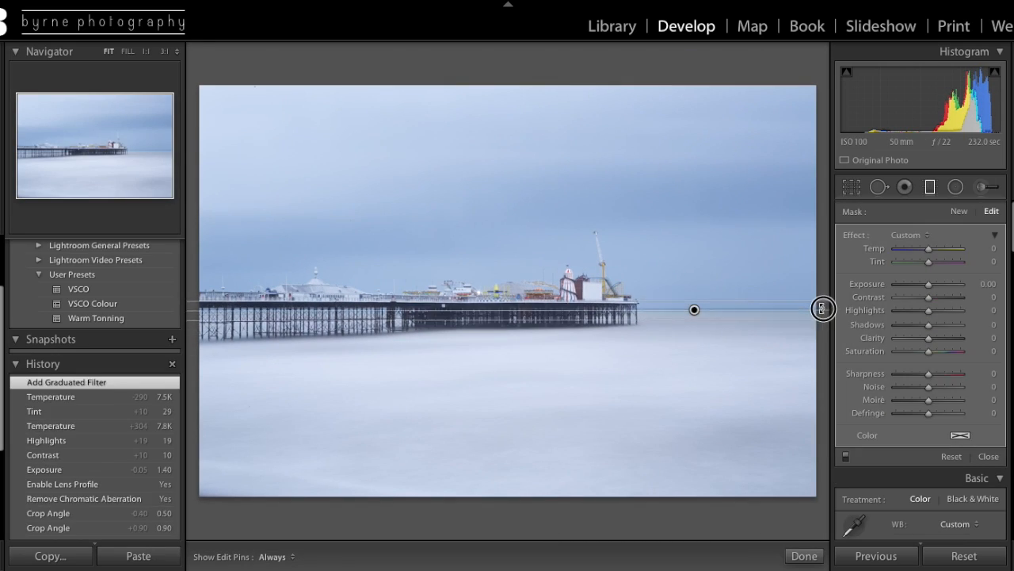
drag(929, 283, 933, 297)
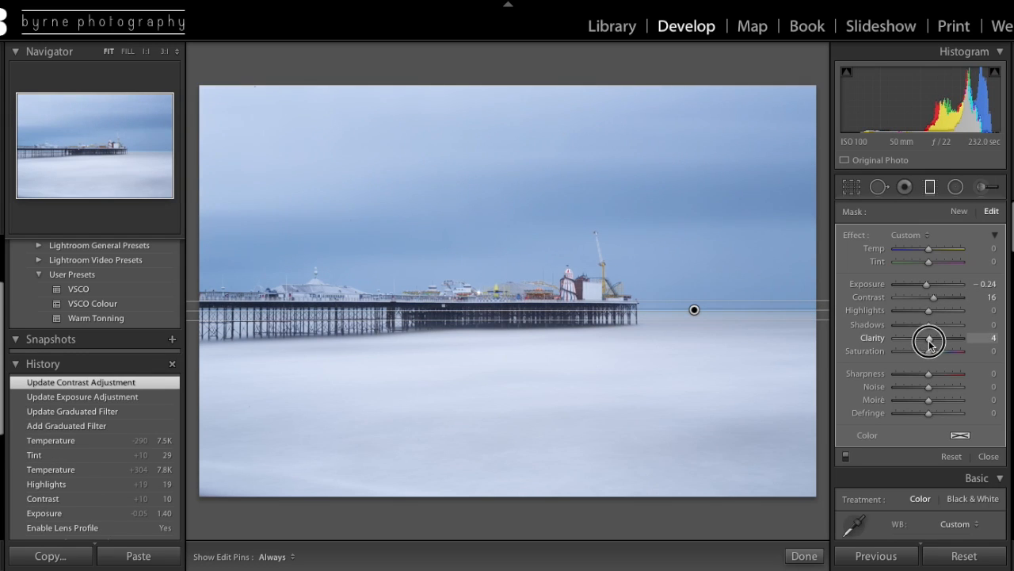
drag(931, 339, 932, 339)
drag(929, 374, 943, 377)
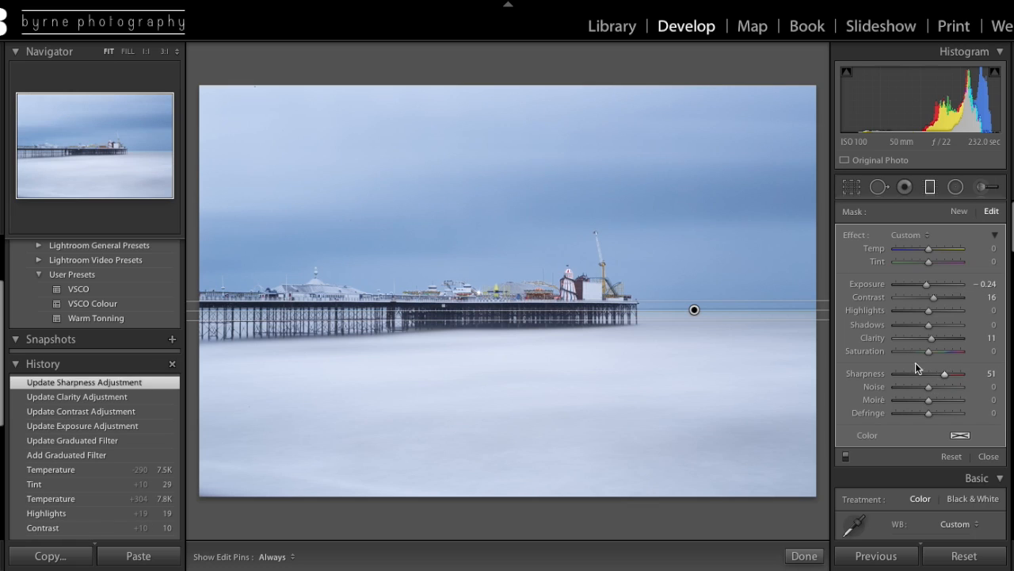
Step: Add a second horizon filter that slightly brightens with sharpness reset, then finish the filter edits
drag(732, 311, 731, 311)
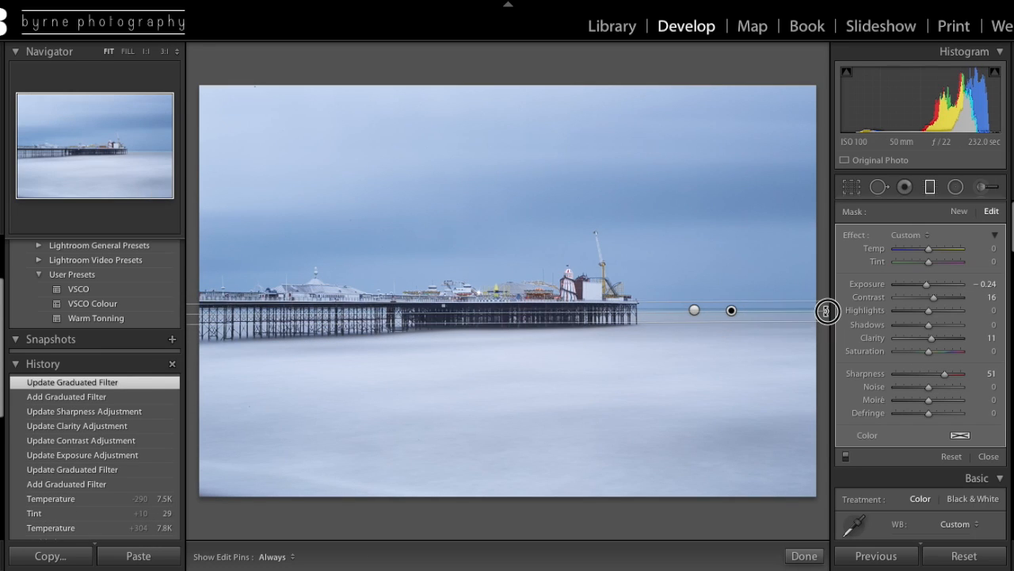
drag(826, 311, 190, 306)
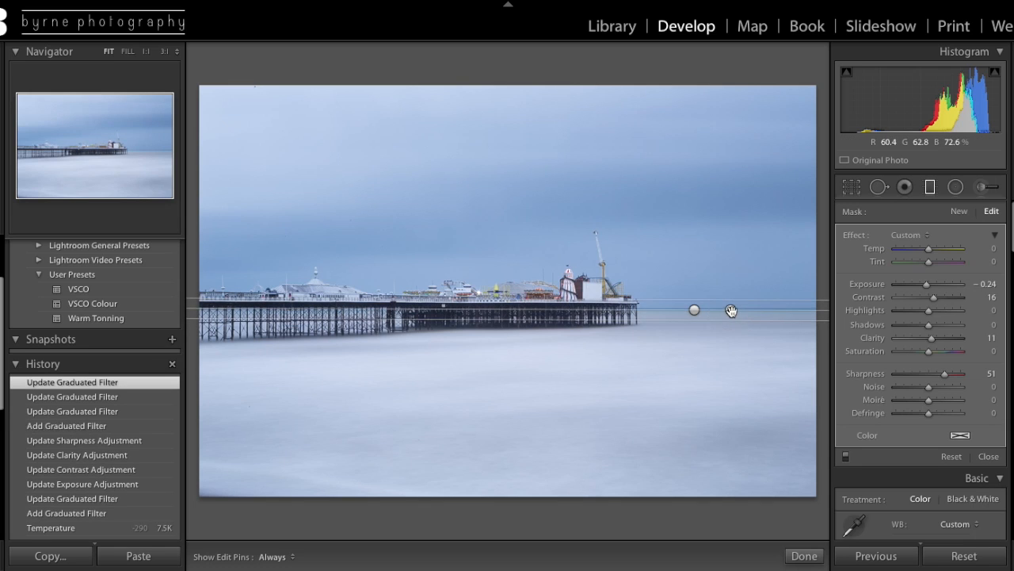
drag(322, 327, 732, 310)
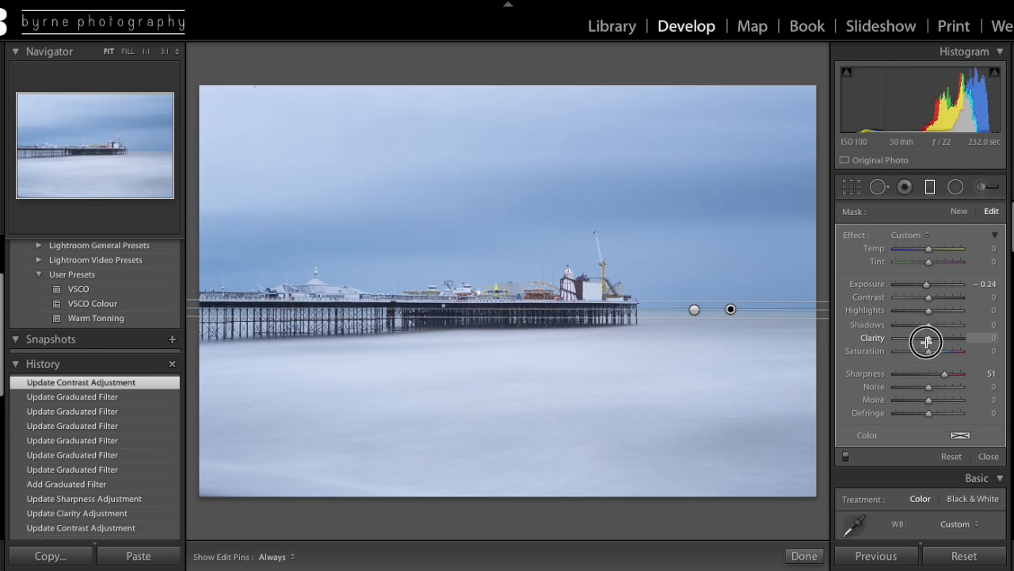
double_click(944, 374)
drag(927, 283, 930, 284)
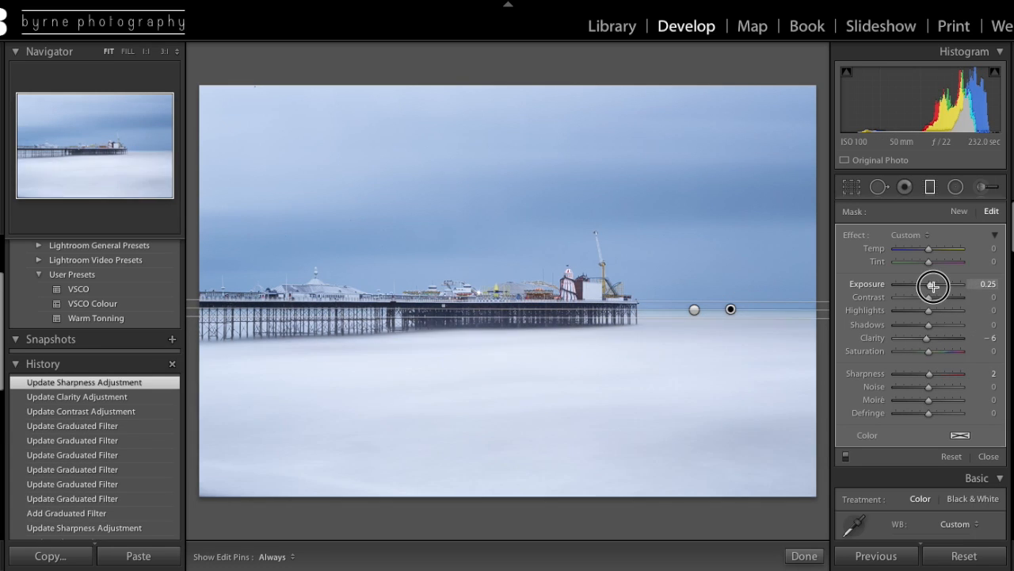
click(930, 297)
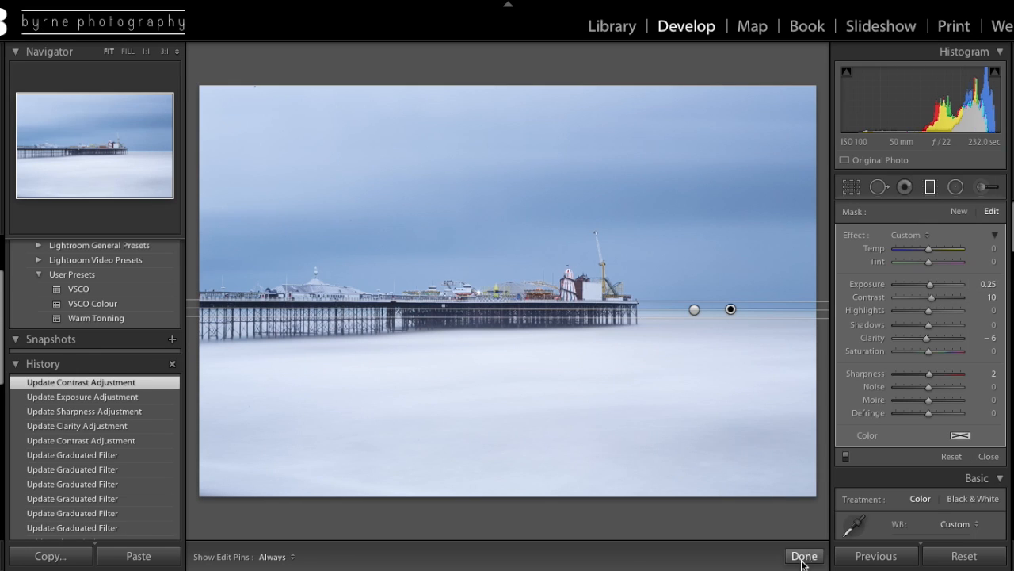
key(m)
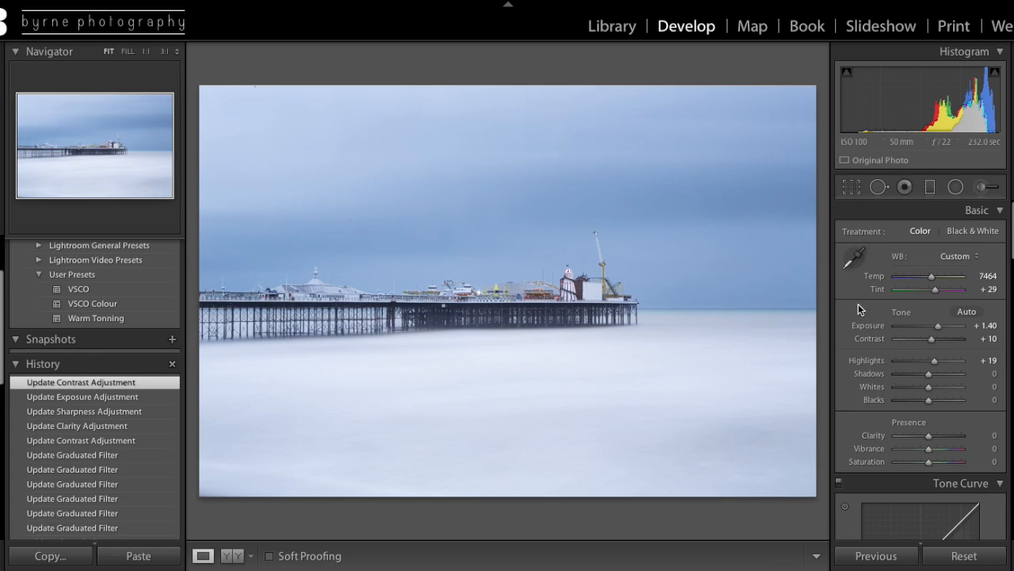
Step: Set Shadows -5, Whites +28, Blacks -4, lift tone-curve highlights, and boost yellow, green and blue saturation
mouse_move(929, 373)
mouse_down()
mouse_move(927, 399)
mouse_move(938, 386)
mouse_up()
mouse_move(927, 435)
mouse_down()
mouse_move(934, 461)
mouse_move(932, 449)
mouse_up()
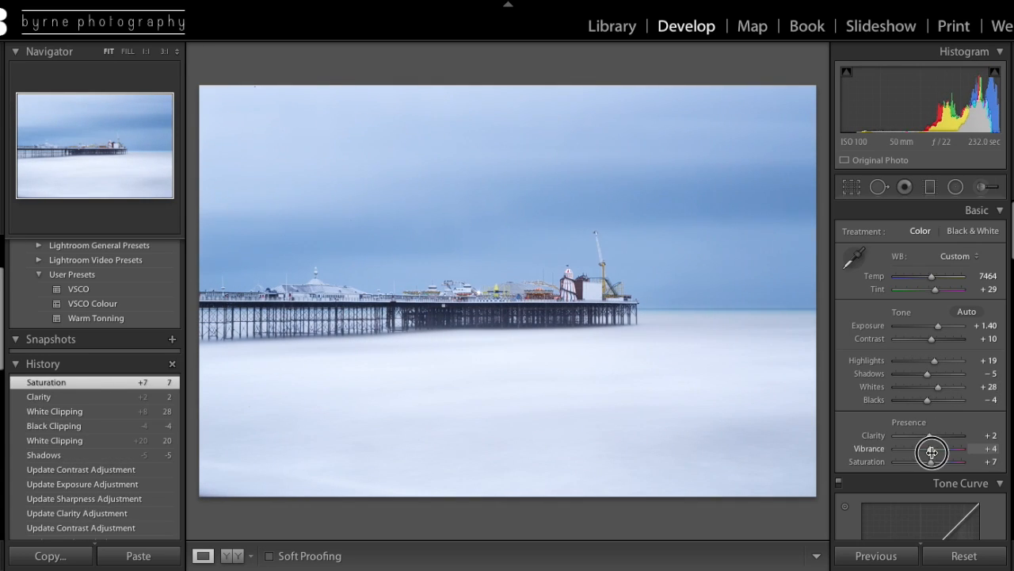
scroll(932, 396, down, 5)
drag(929, 338, 932, 378)
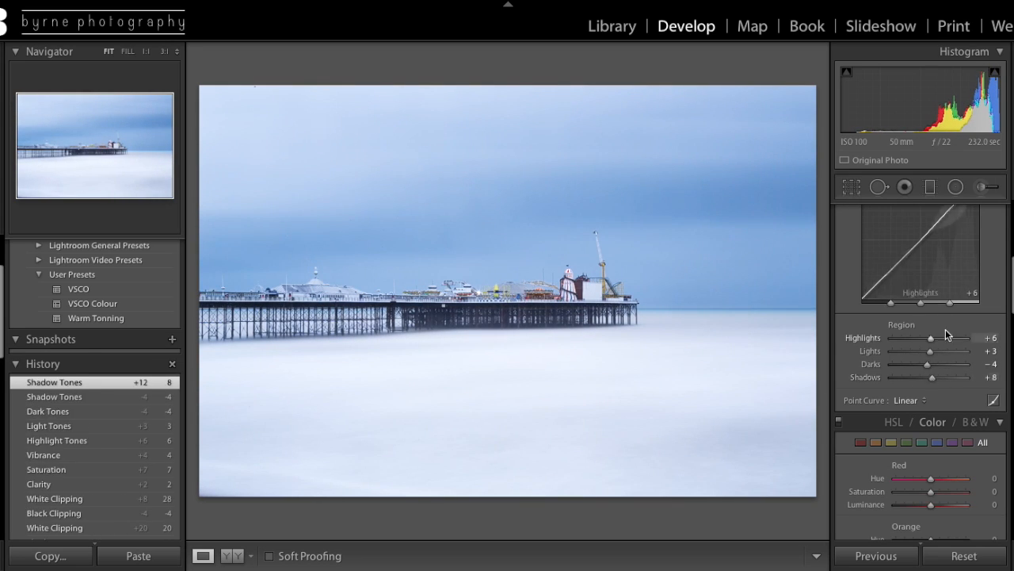
scroll(942, 396, down, 5)
drag(930, 353, 934, 353)
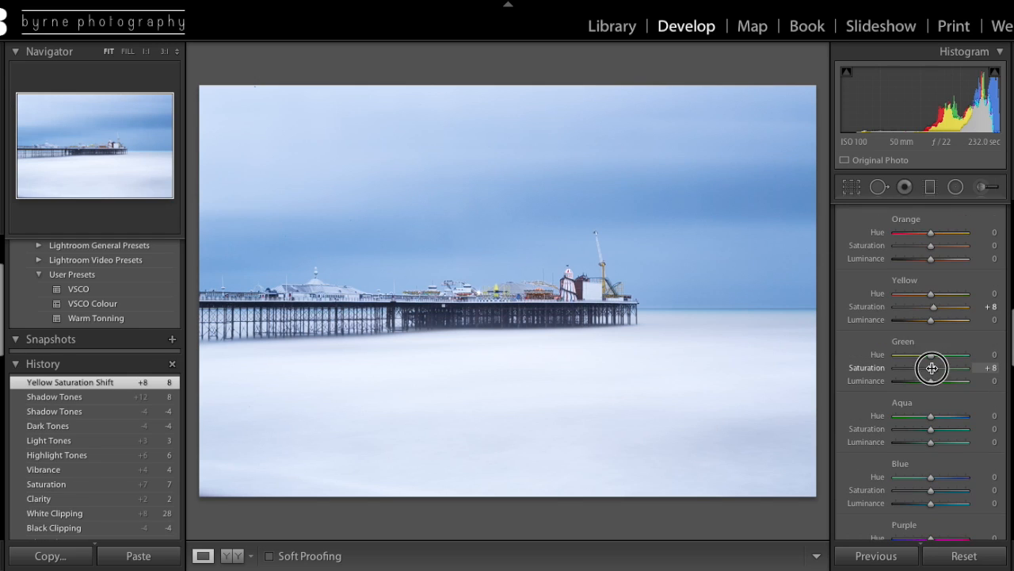
drag(931, 415, 934, 415)
scroll(933, 381, down, 3)
drag(930, 376, 933, 377)
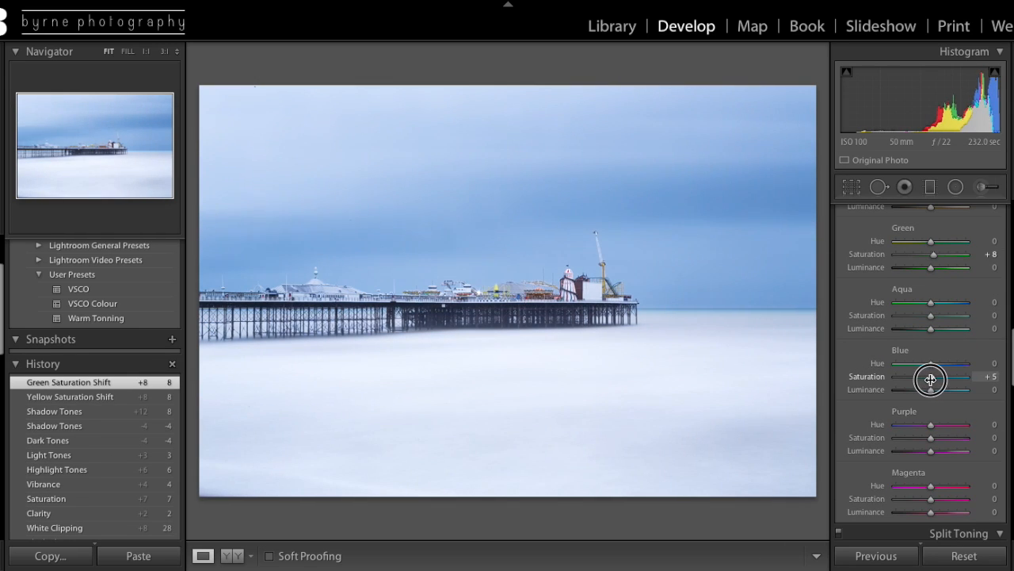
scroll(932, 382, down, 5)
scroll(920, 388, down, 3)
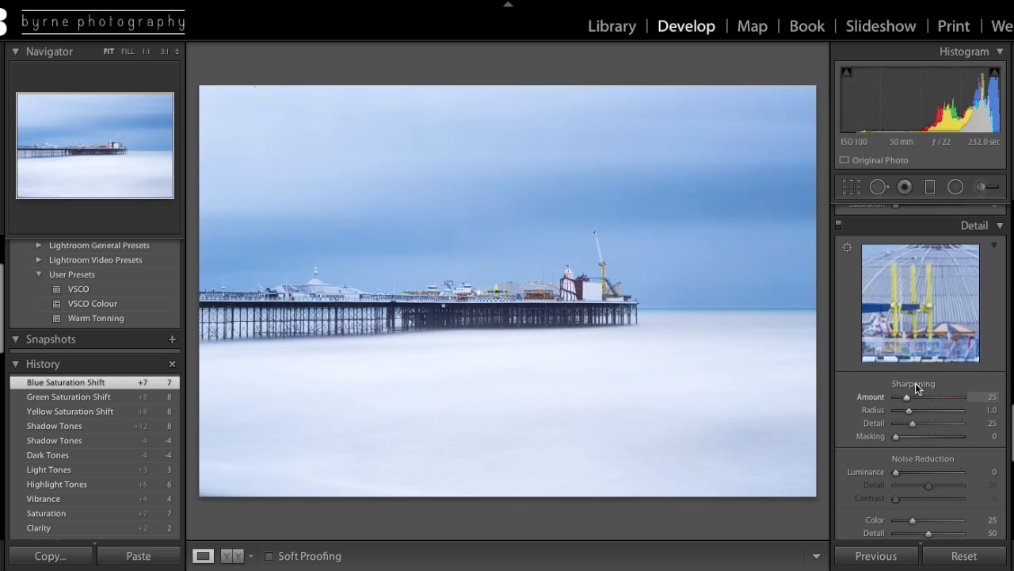
mouse_move(911, 397)
mouse_down()
mouse_move(929, 397)
mouse_move(909, 436)
mouse_up()
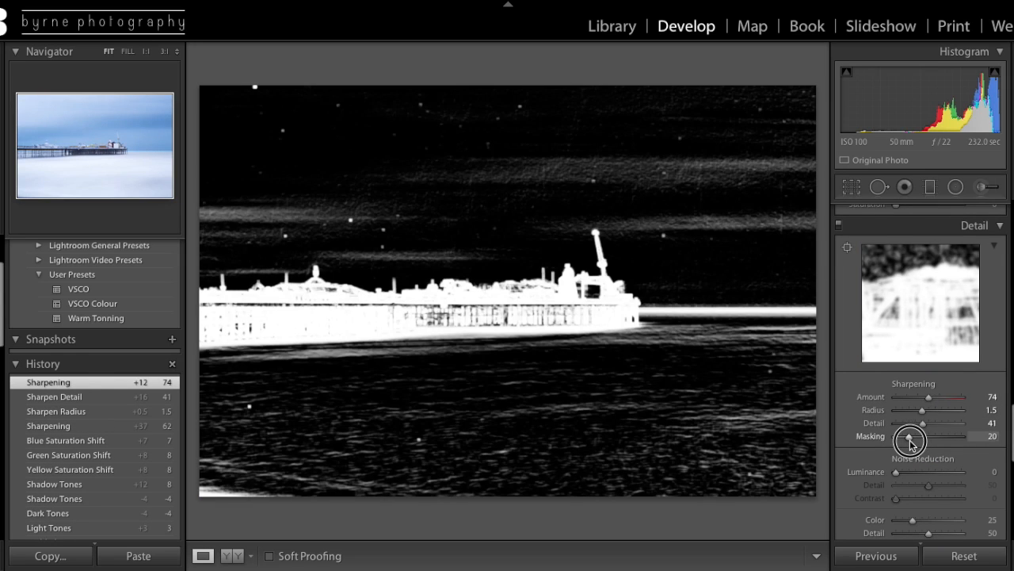
scroll(885, 424, down, 5)
scroll(900, 435, down, 5)
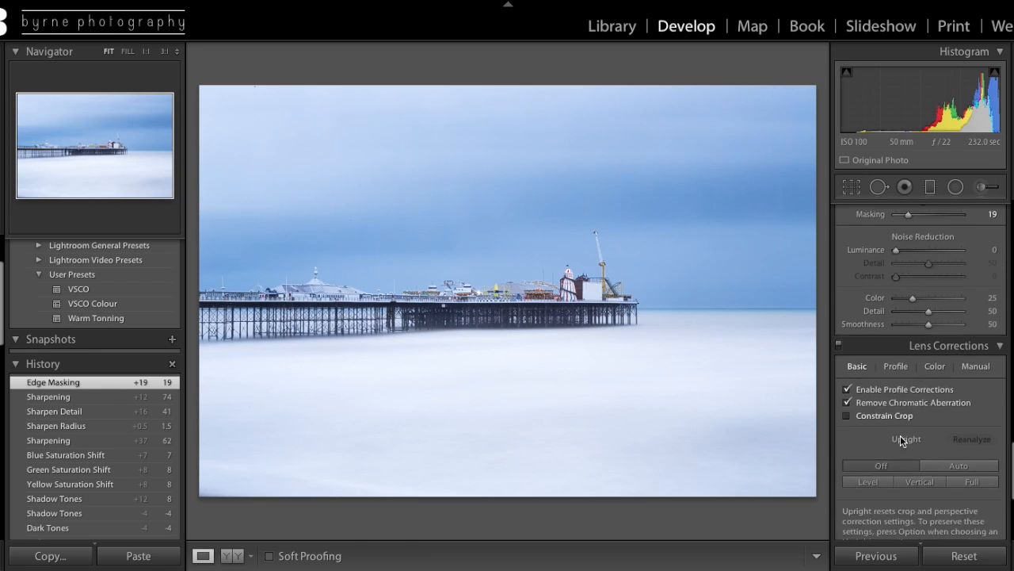
scroll(900, 435, down, 3)
mouse_move(929, 454)
mouse_down()
mouse_move(917, 467)
mouse_move(935, 492)
mouse_up()
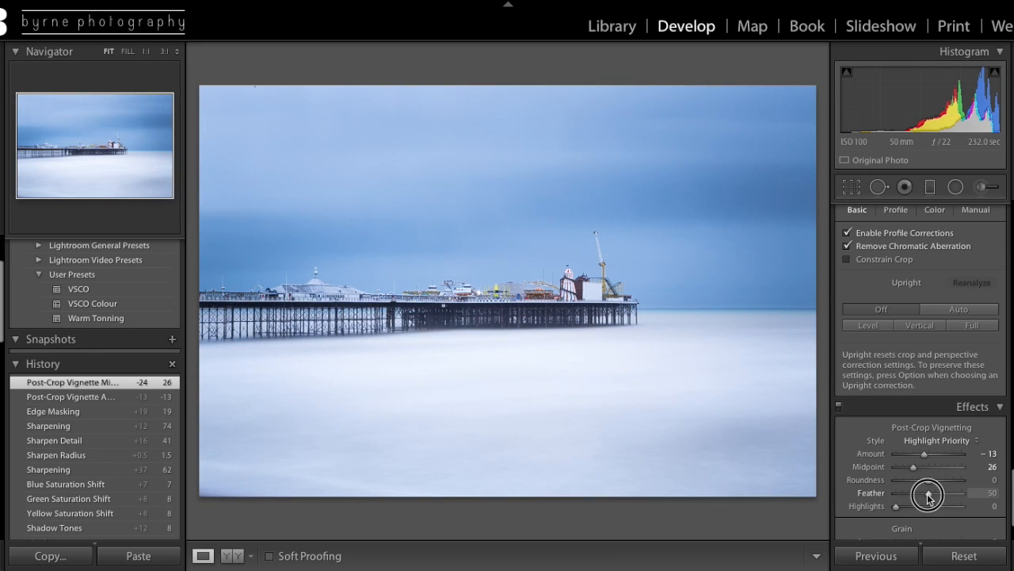
scroll(966, 317, up, 10)
Step: Nudge exposure up to +1.50 and move on to spot removal
drag(938, 325, 939, 325)
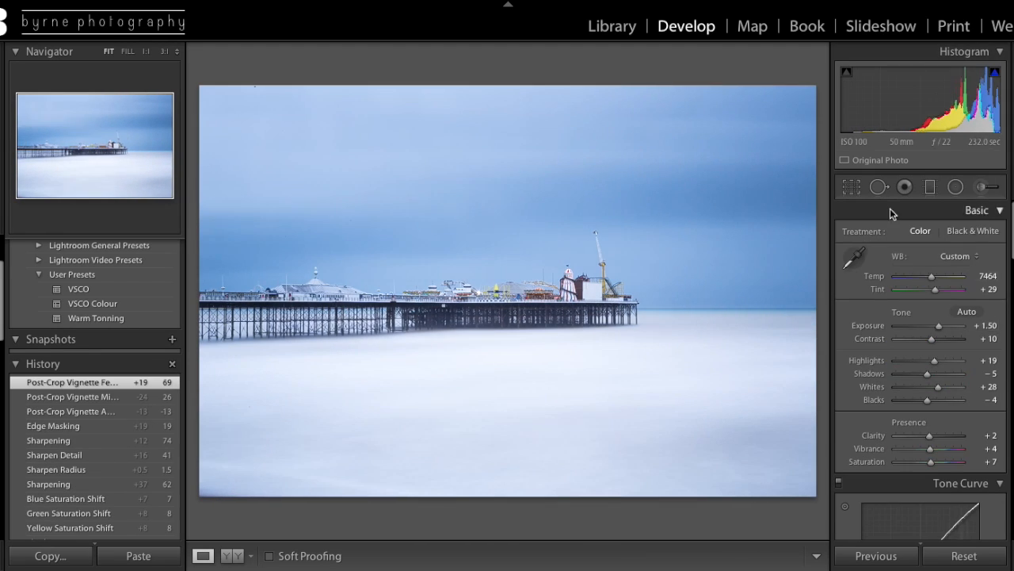
click(879, 186)
Step: With Visualize Spots on, heal dust spots in the sky and in the sea around the pier
click(315, 557)
click(255, 88)
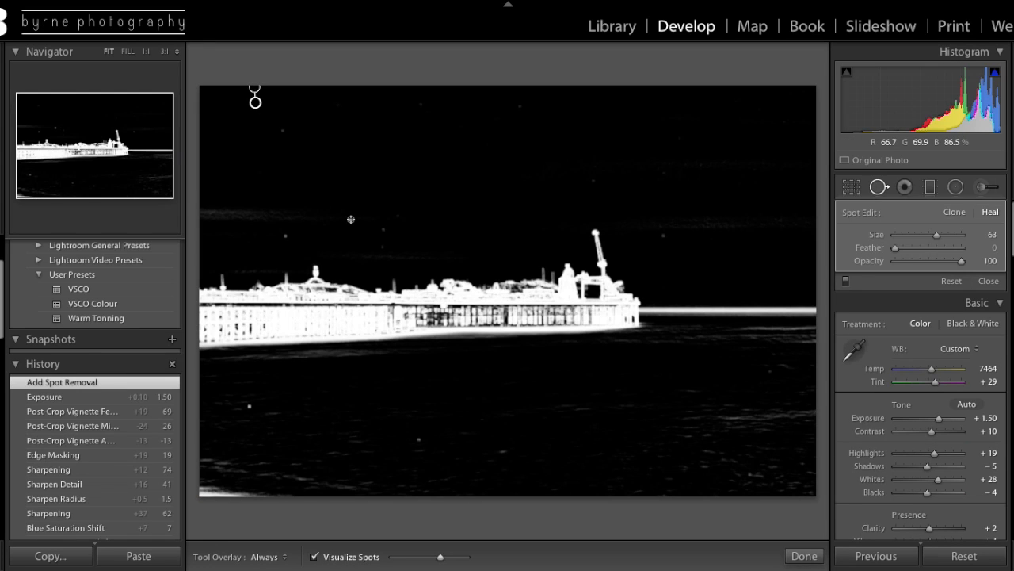
click(351, 220)
click(278, 233)
click(249, 407)
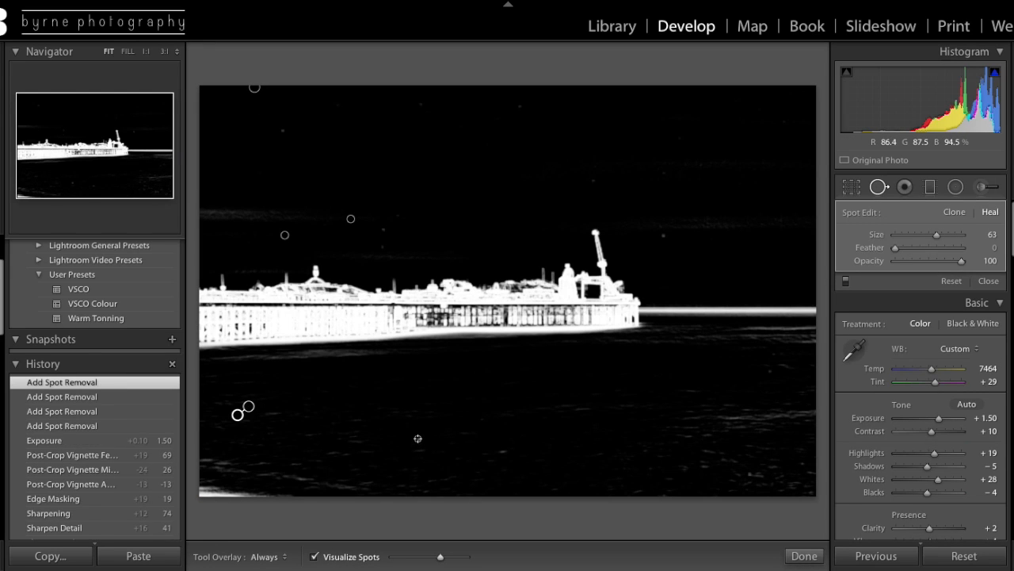
click(418, 439)
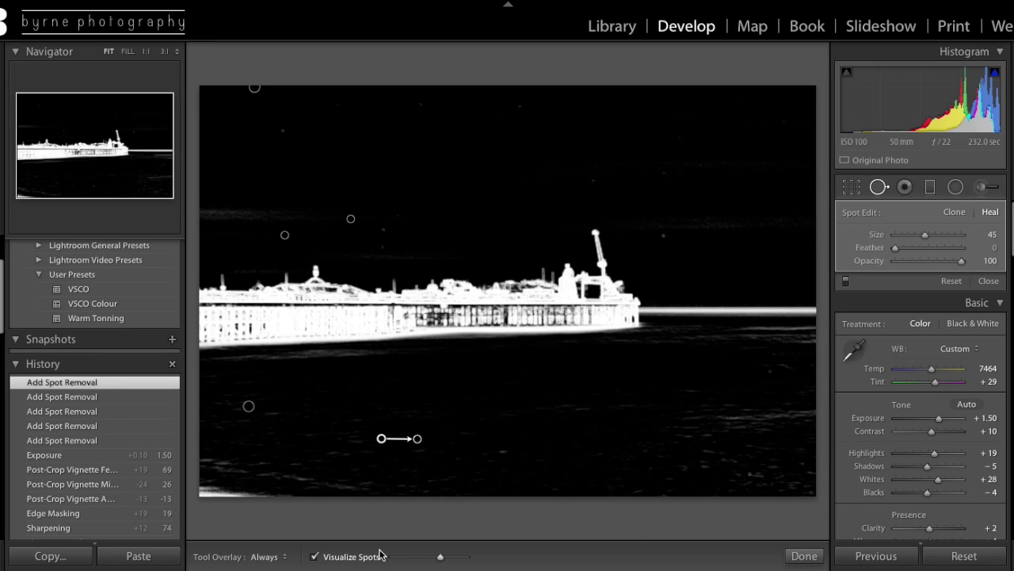
Step: Raise spot visibility and heal the fainter spots across the sky, then finish spot removal
drag(449, 556, 453, 556)
click(283, 131)
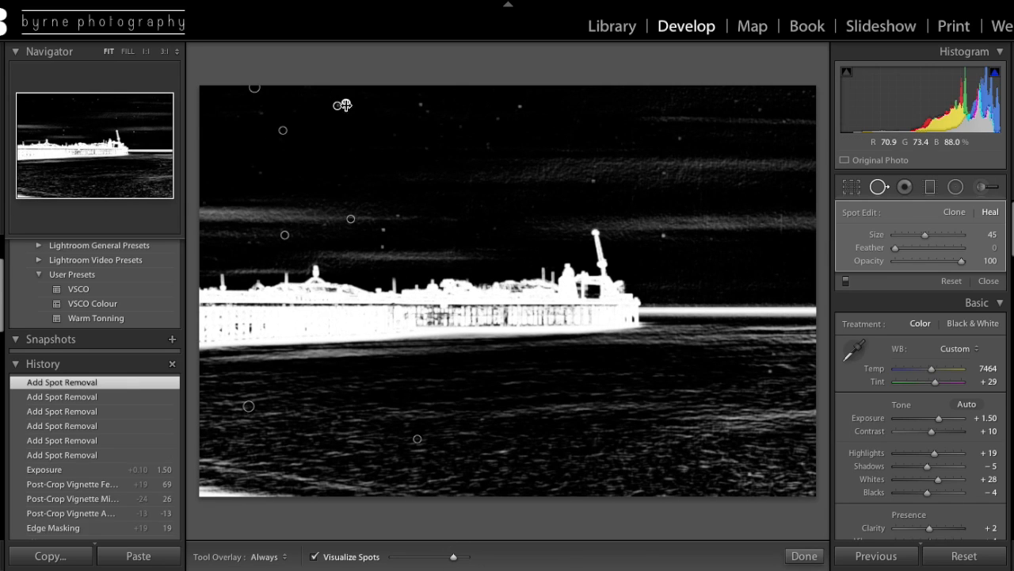
click(337, 105)
click(424, 99)
click(384, 229)
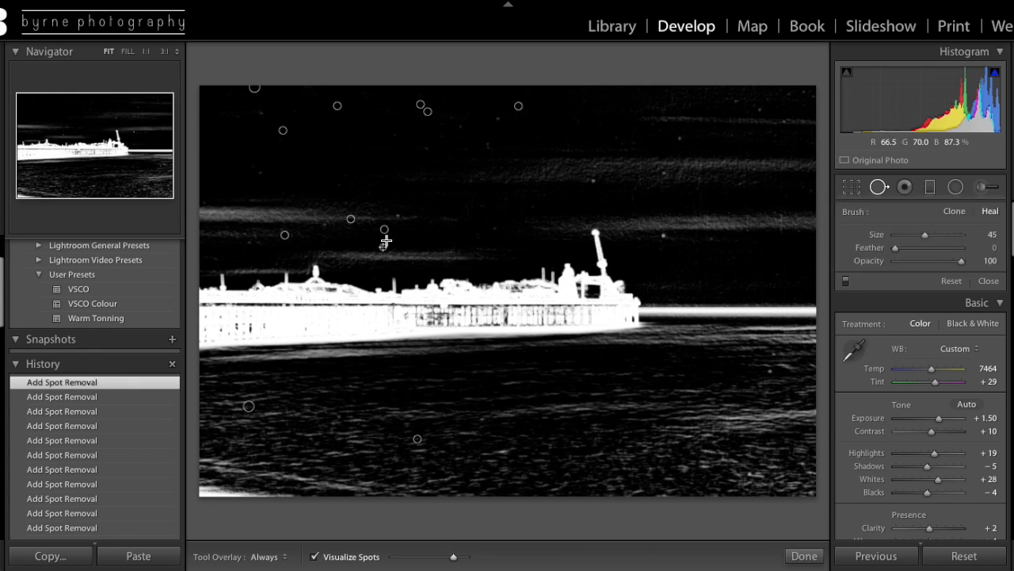
click(382, 246)
click(399, 214)
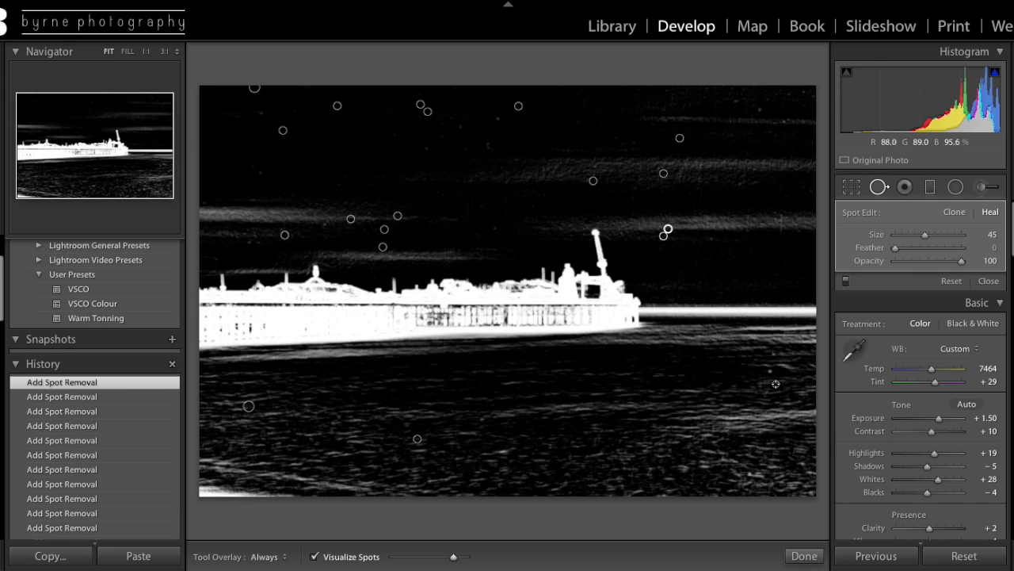
click(804, 555)
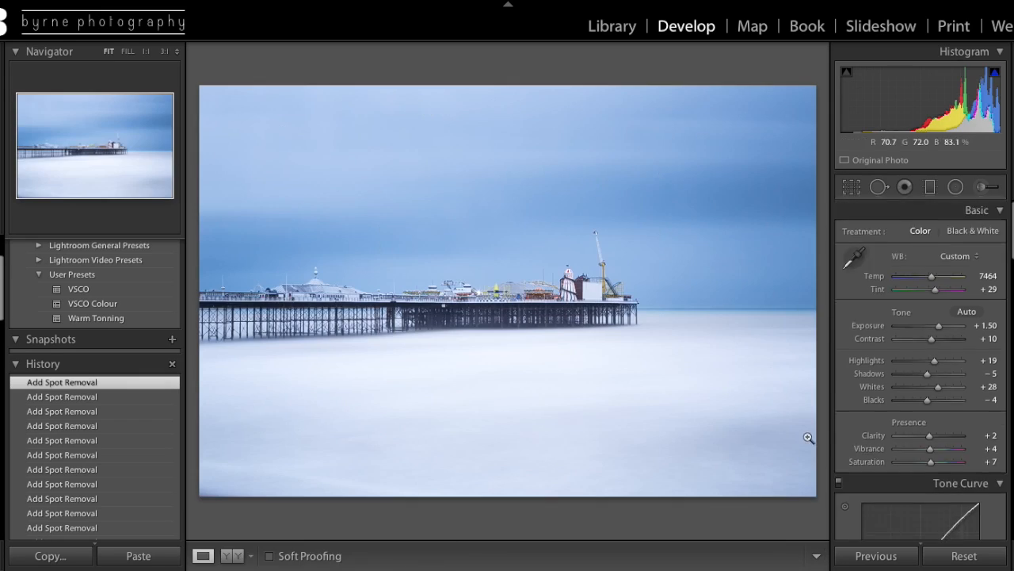
Step: Crop the photo to a portrait aspect ratio and apply it
key(r)
click(963, 236)
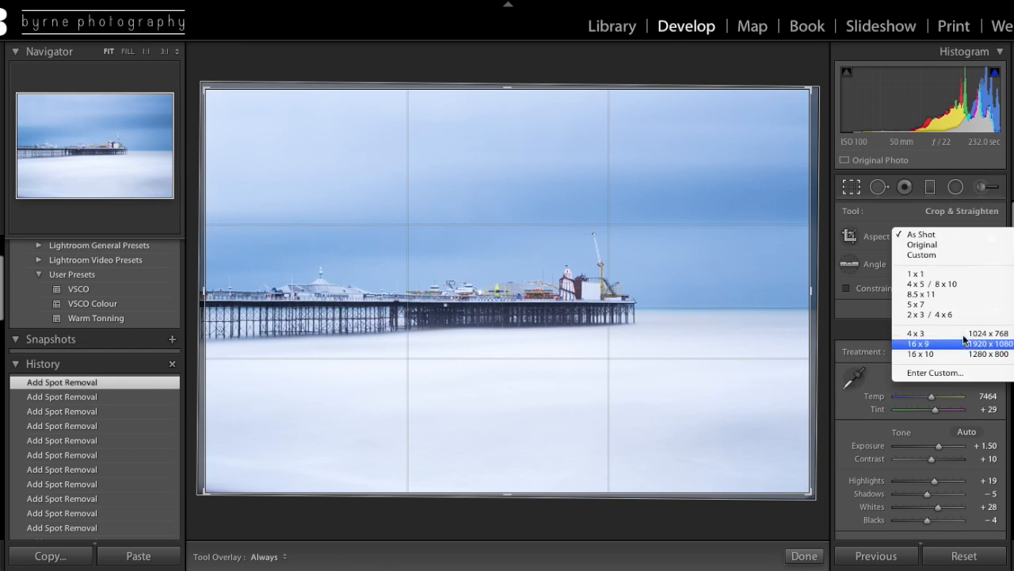
click(920, 258)
click(804, 555)
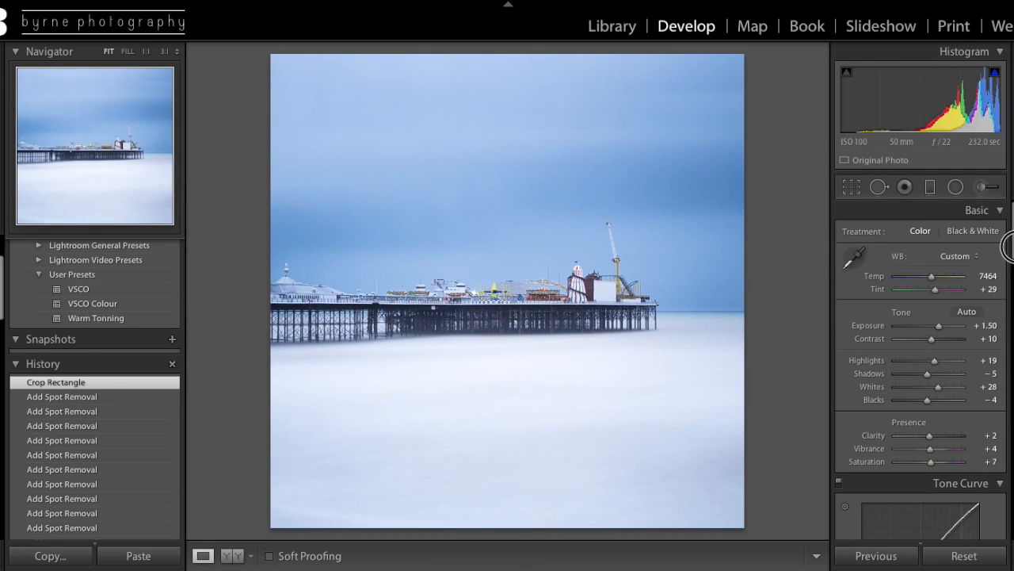
scroll(1008, 242, down, 5)
Step: Brush a local adjustment with Sharpness 19 over the pier and apply it
key(k)
click(557, 305)
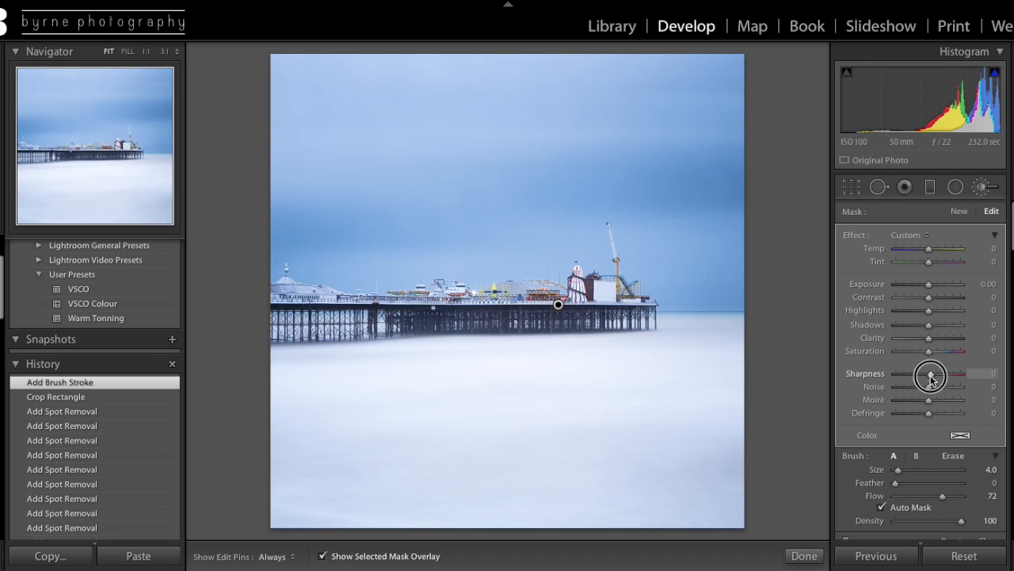
drag(929, 373, 934, 373)
mouse_move(444, 309)
mouse_down()
mouse_move(632, 304)
mouse_move(281, 301)
mouse_move(555, 293)
mouse_move(366, 314)
mouse_move(645, 312)
mouse_up()
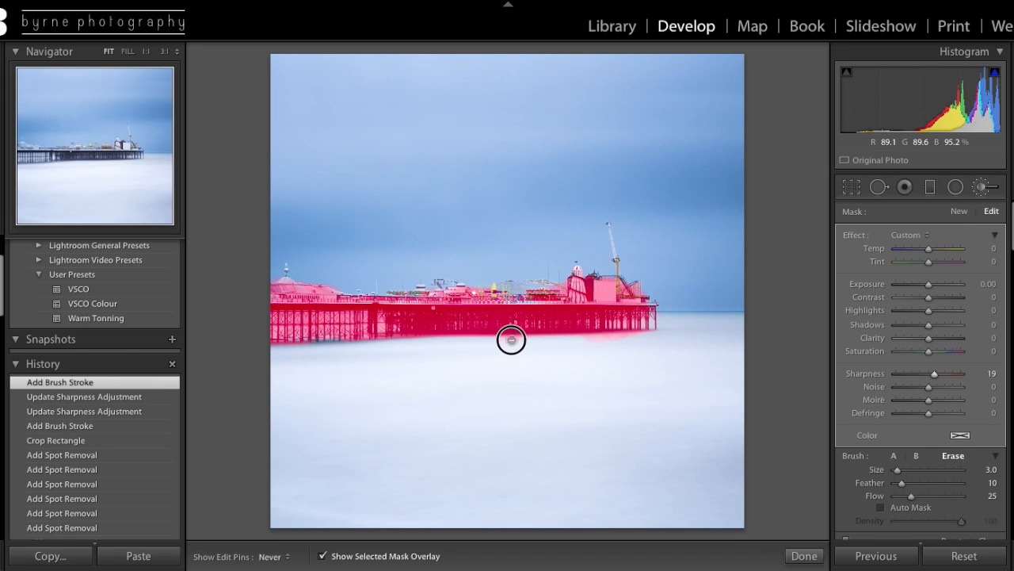
click(468, 342)
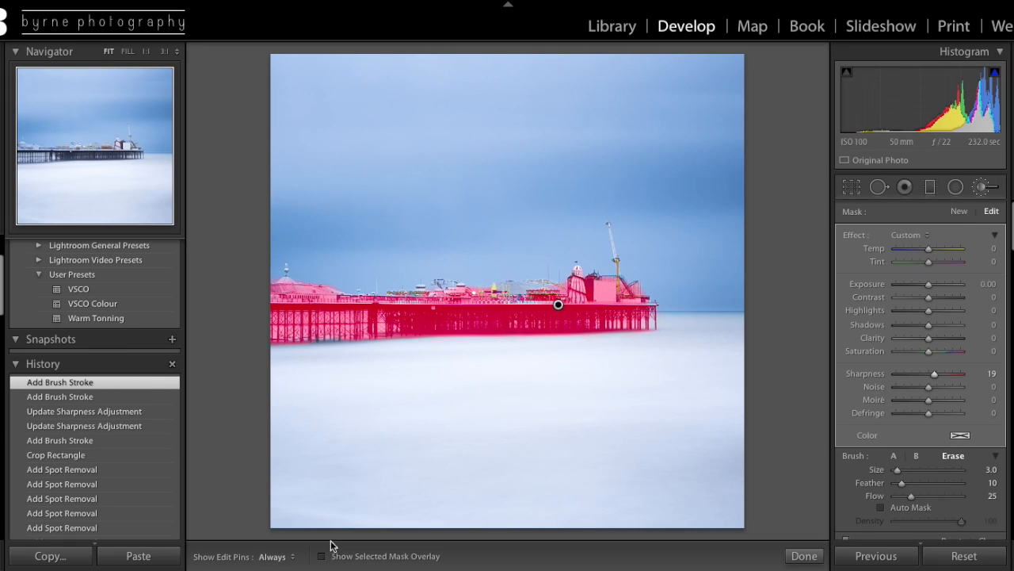
click(804, 556)
scroll(978, 498, down, 10)
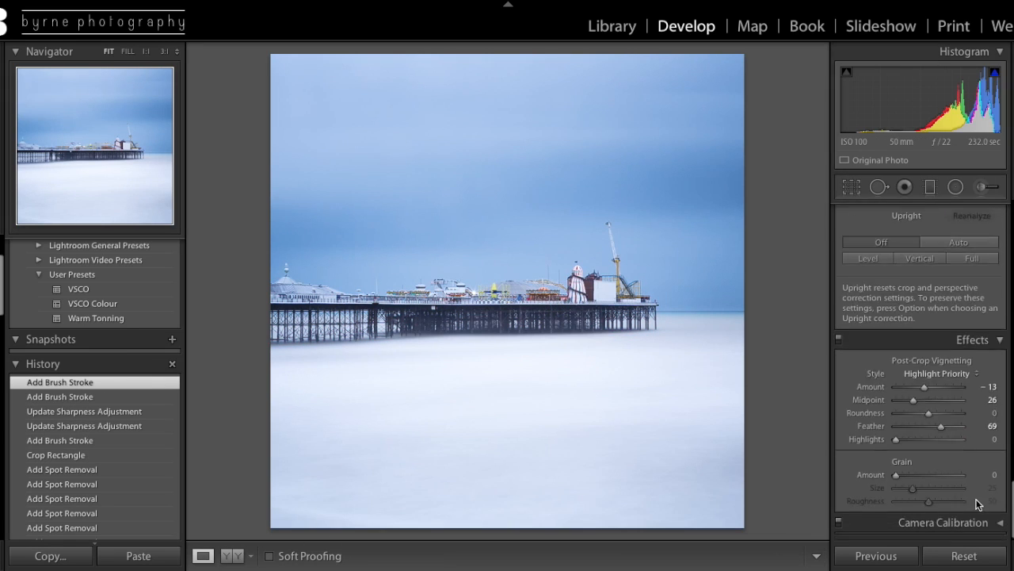
Step: Retune the post-crop vignette to Amount -17, Midpoint 16 and Highlights 100
drag(929, 386, 911, 401)
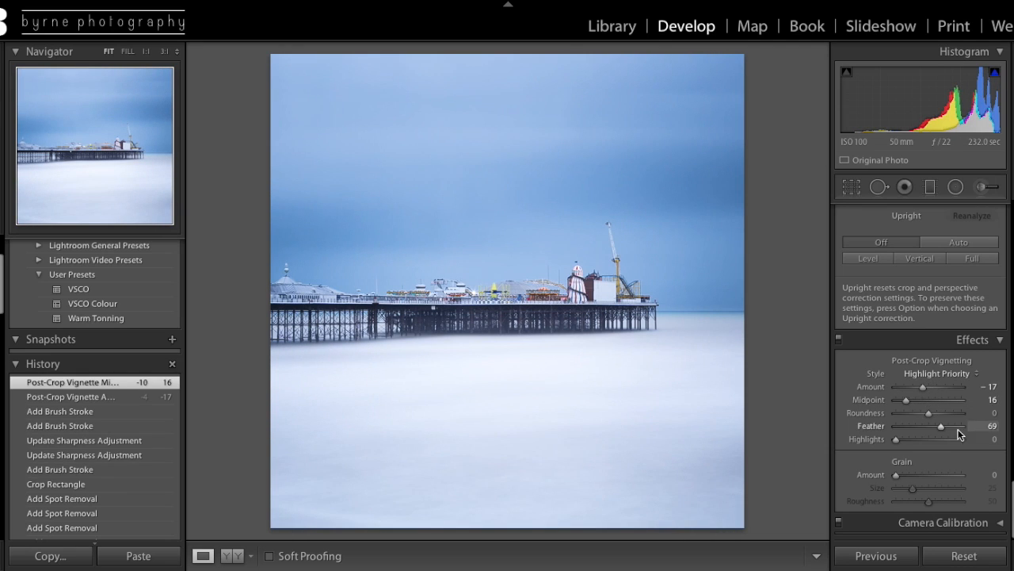
drag(896, 439, 964, 439)
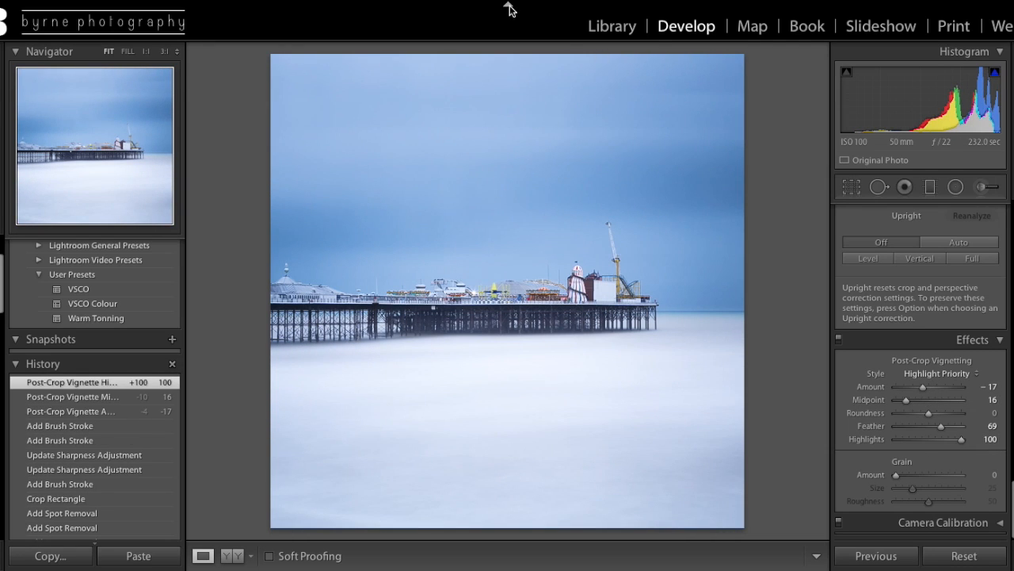